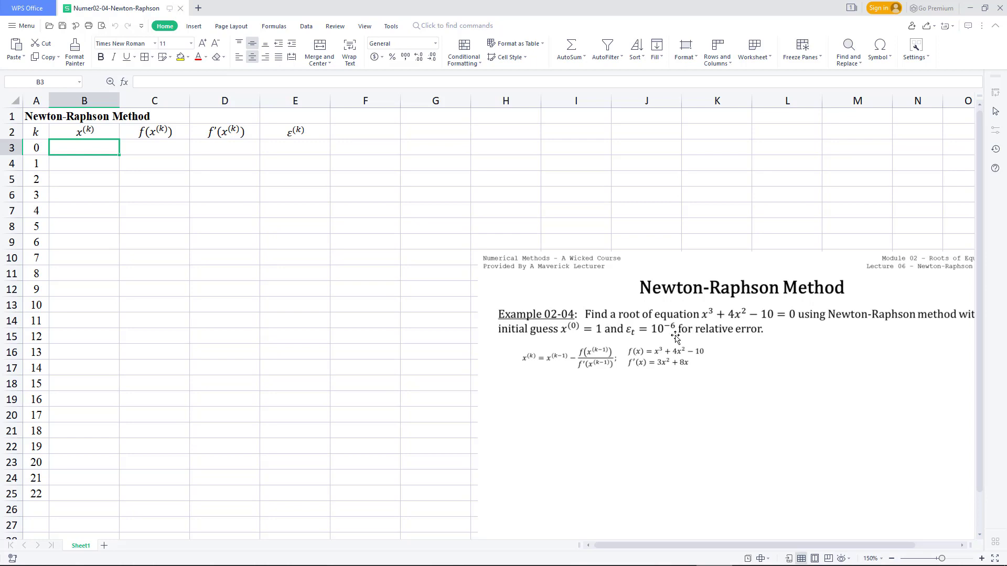
Enter the initial guess 1 in B3 and shade it yellow.
text(1)
key(Return)
click(89, 147)
click(180, 57)
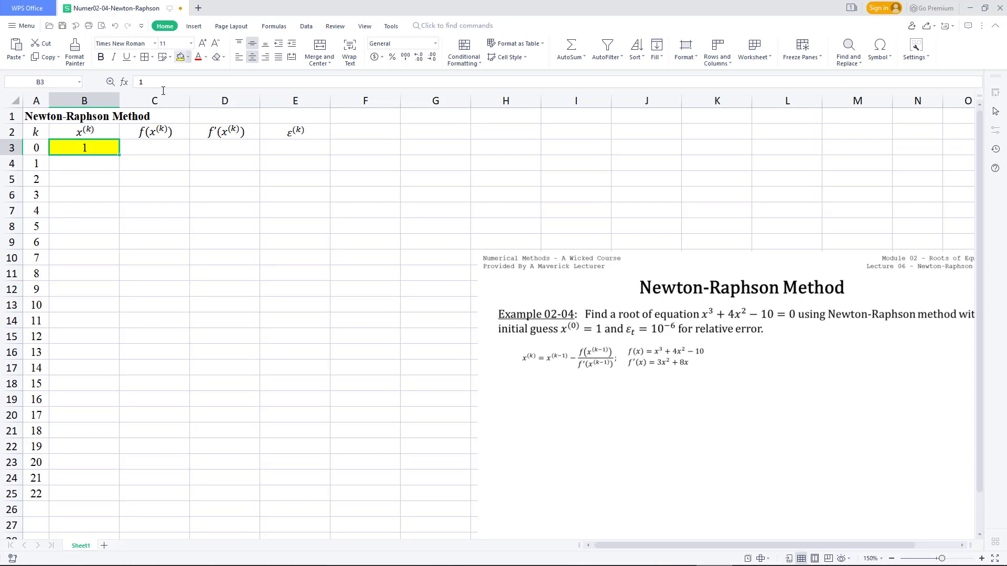
click(101, 165)
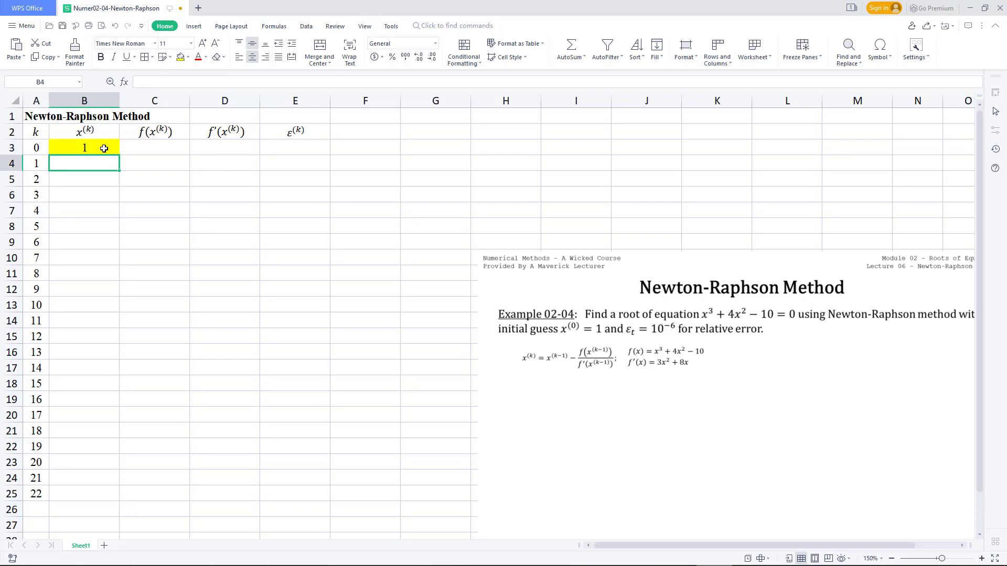
Enter =B3^3+4*B3*B3-10 in C3 to compute f(x) as -5.
click(177, 149)
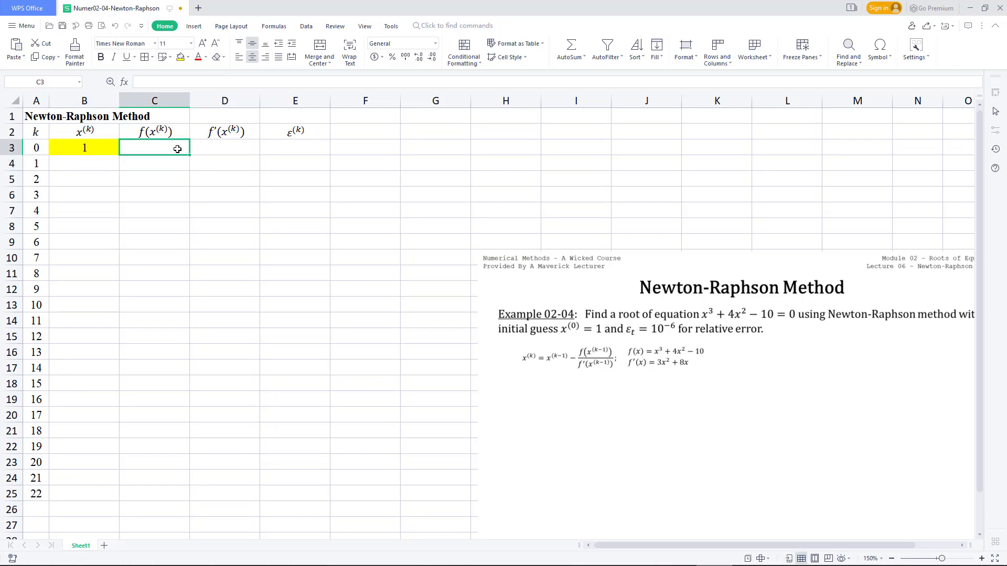
text(=)
click(88, 148)
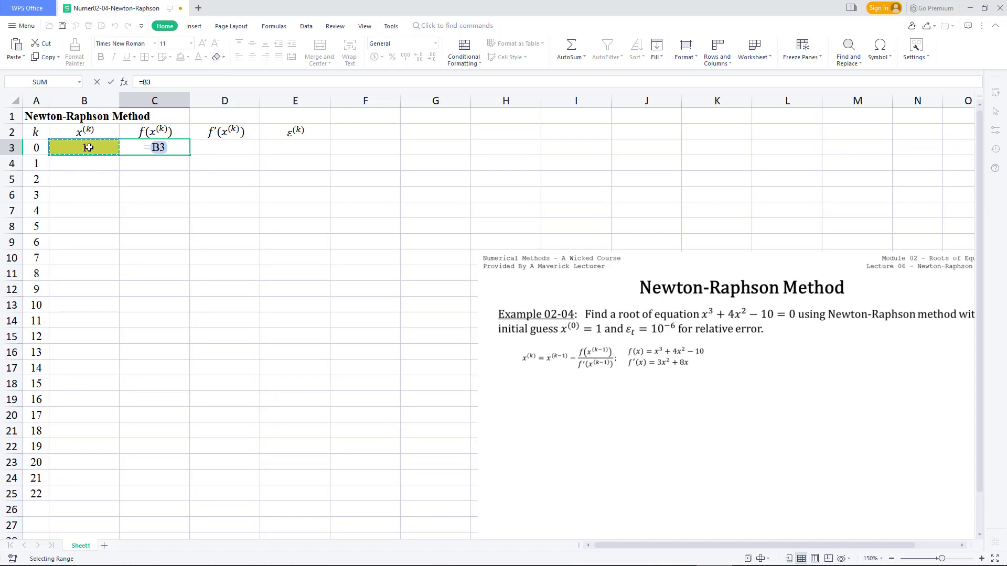
text(^3+)
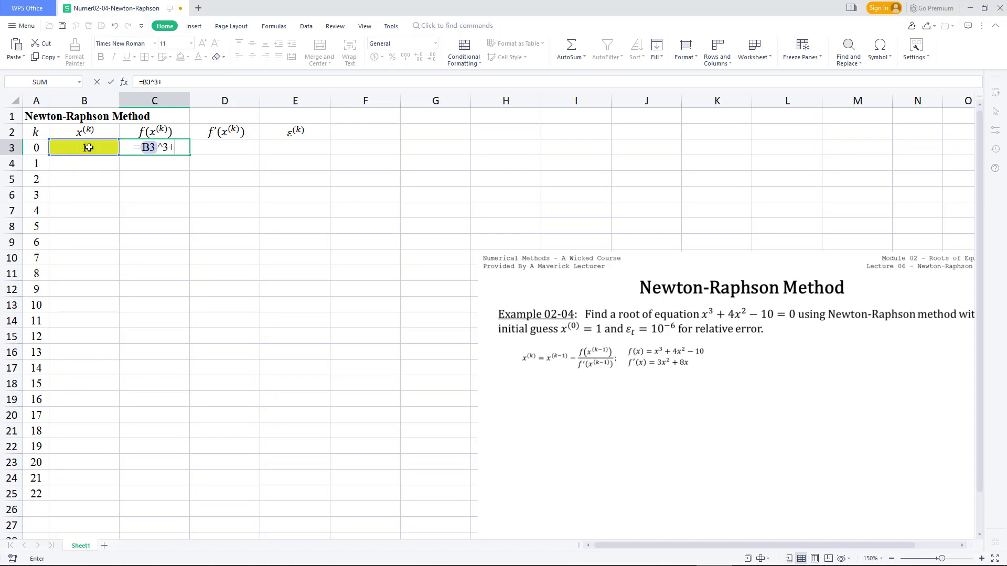
text(4*)
click(89, 147)
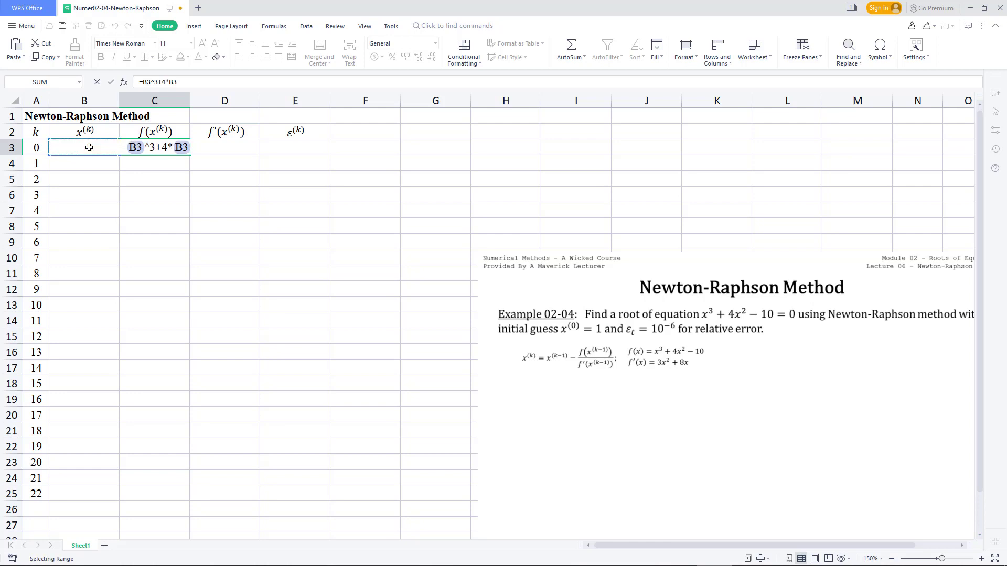
text(*)
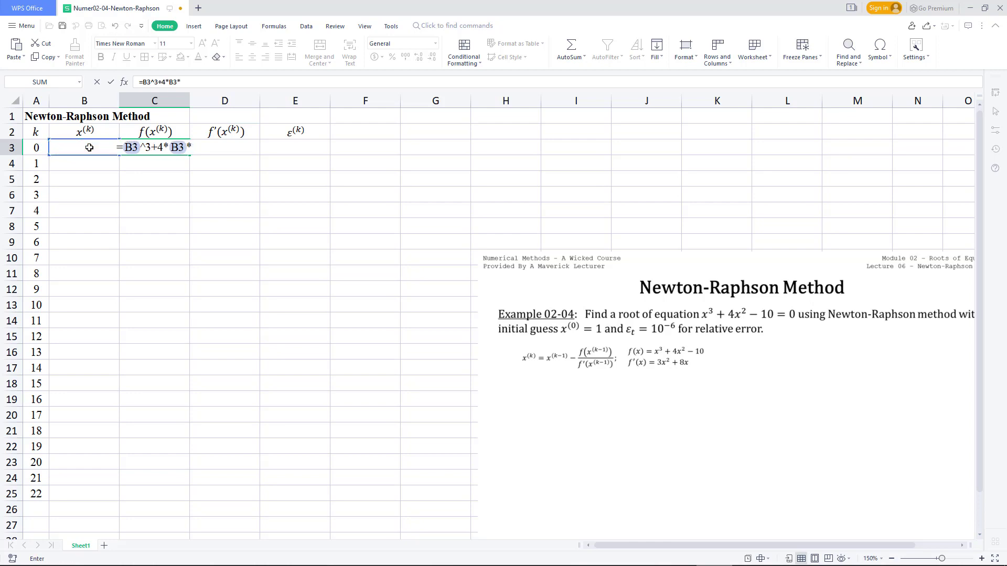
text(B3)
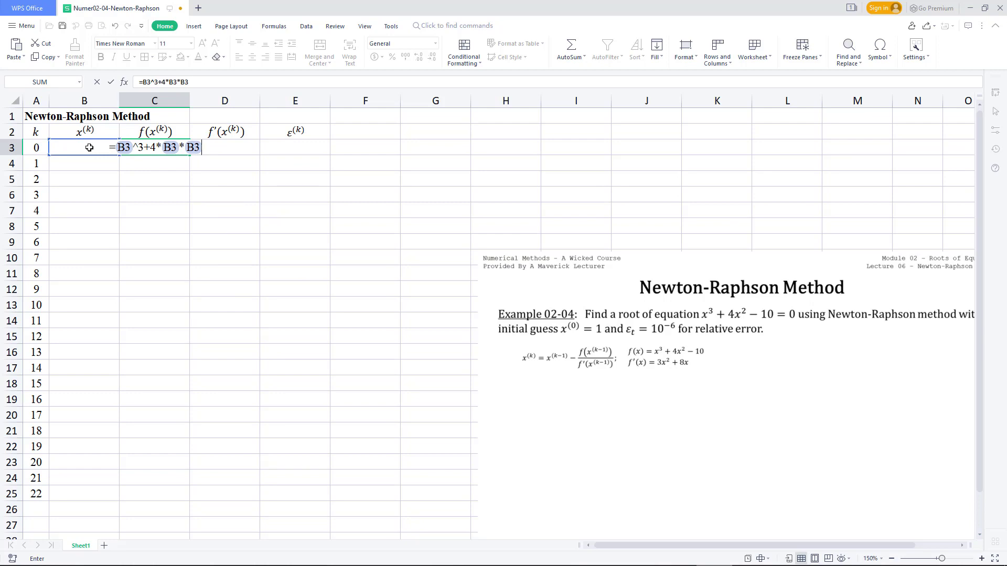
text(-10)
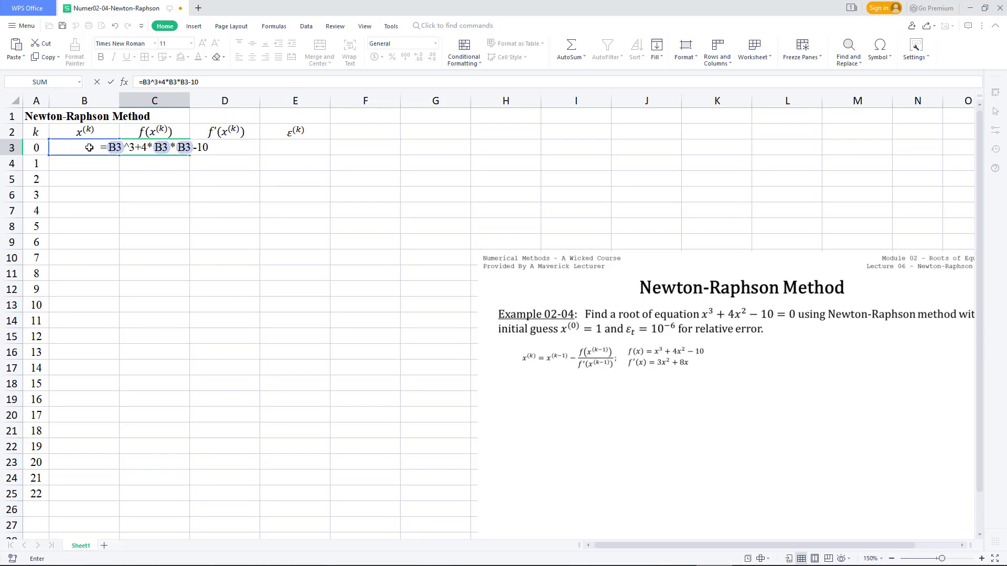
key(Return)
click(223, 151)
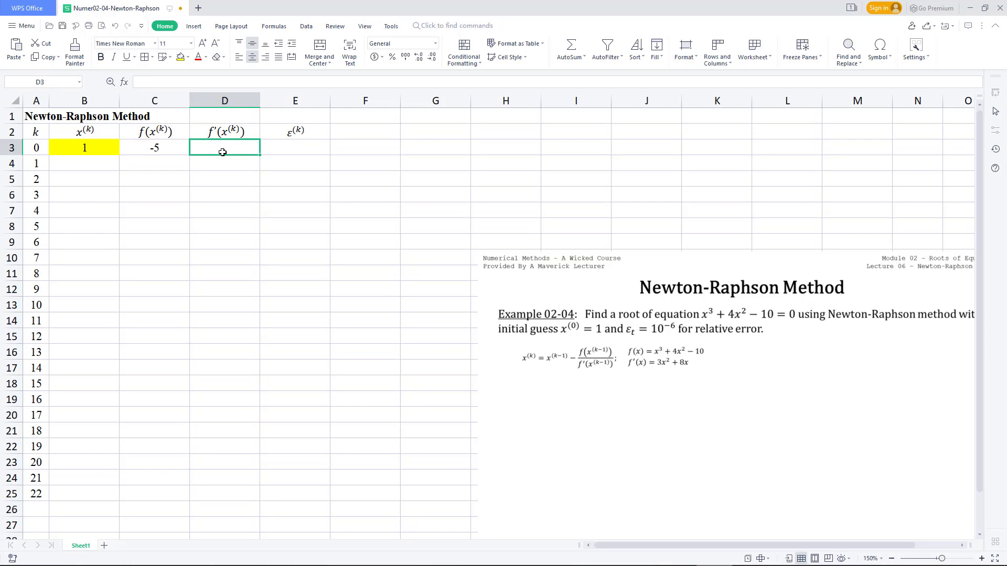
Enter the derivative formula =3*B3*B3+8 in D3, giving 11.
text(=3)
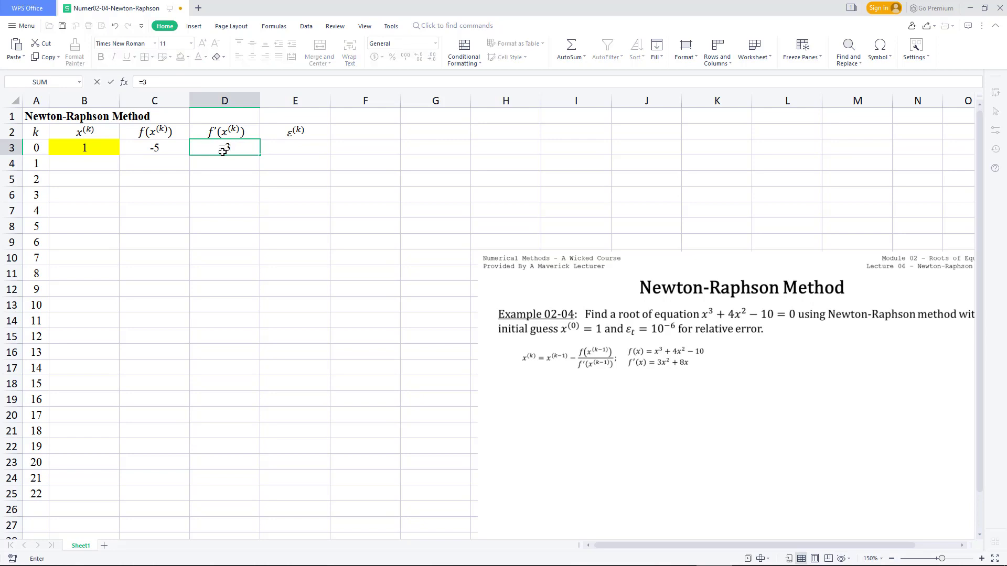
text(*)
click(97, 151)
text(*)
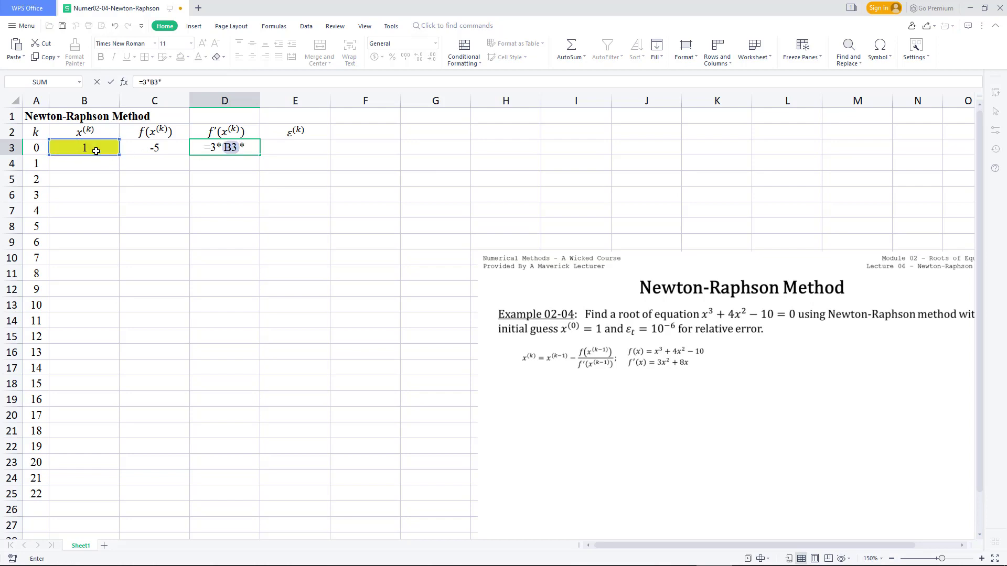
click(97, 151)
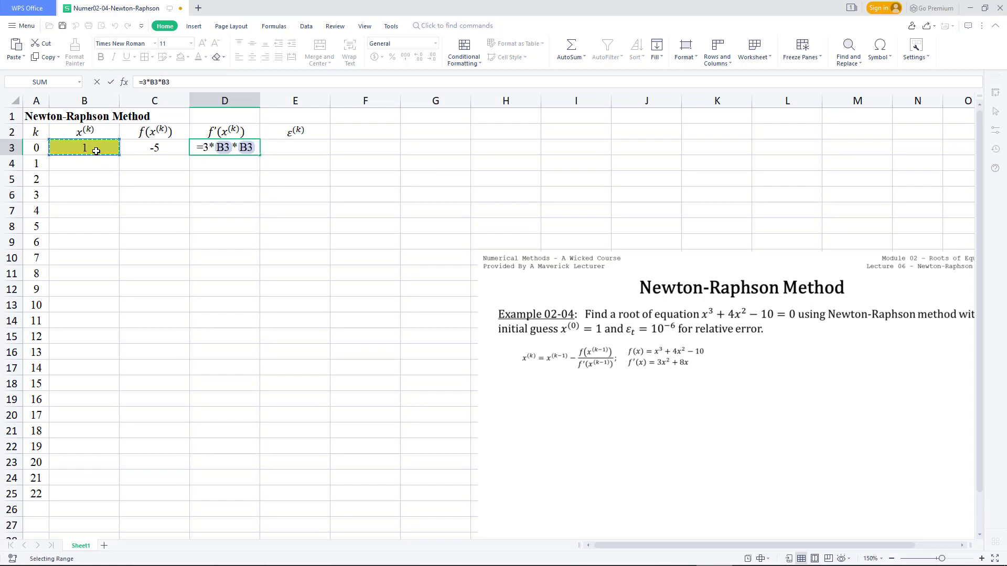
text(+8*B3)
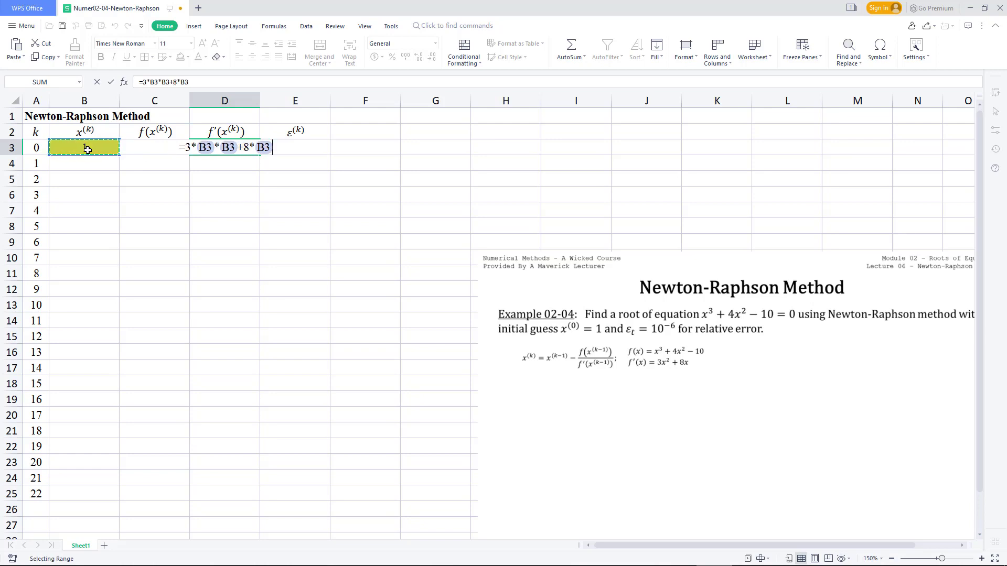
key(Return)
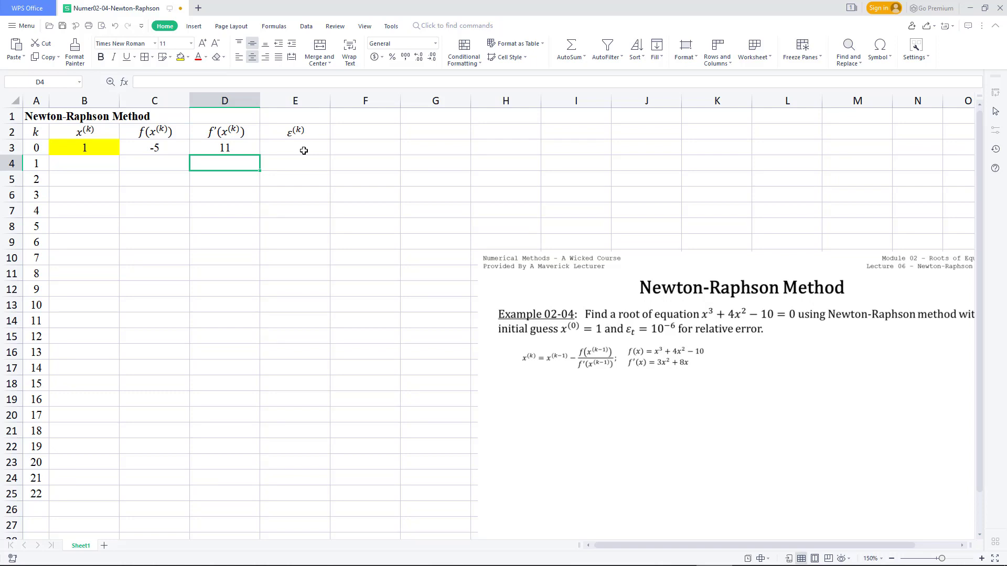
Put a dash in E3 to show no error for the initial guess.
click(304, 151)
text(-)
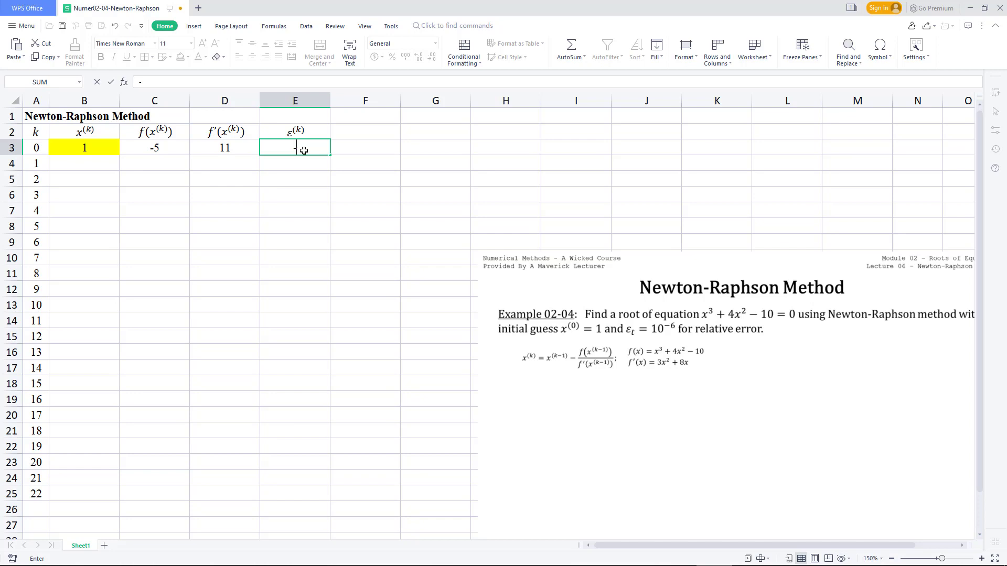
key(Return)
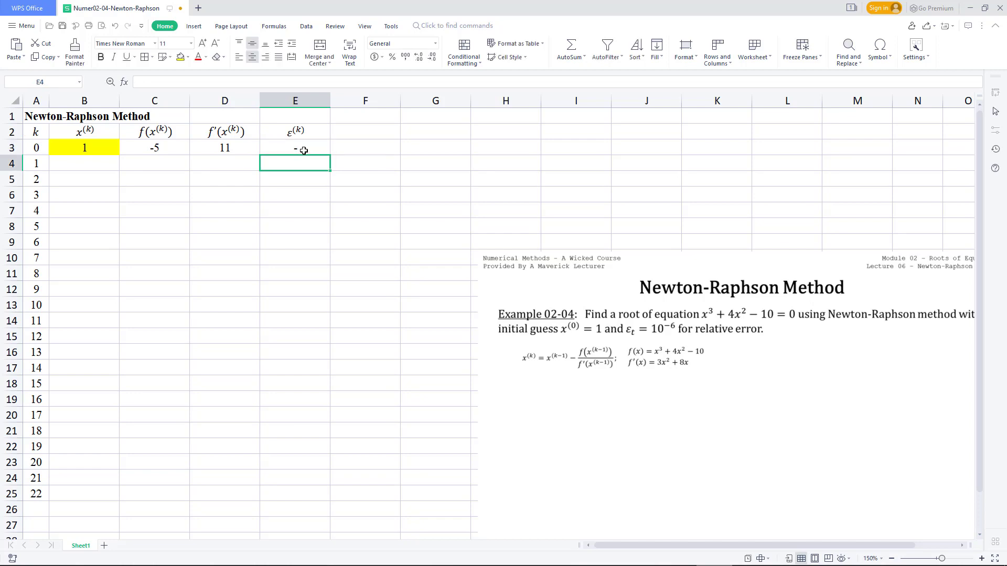
click(81, 163)
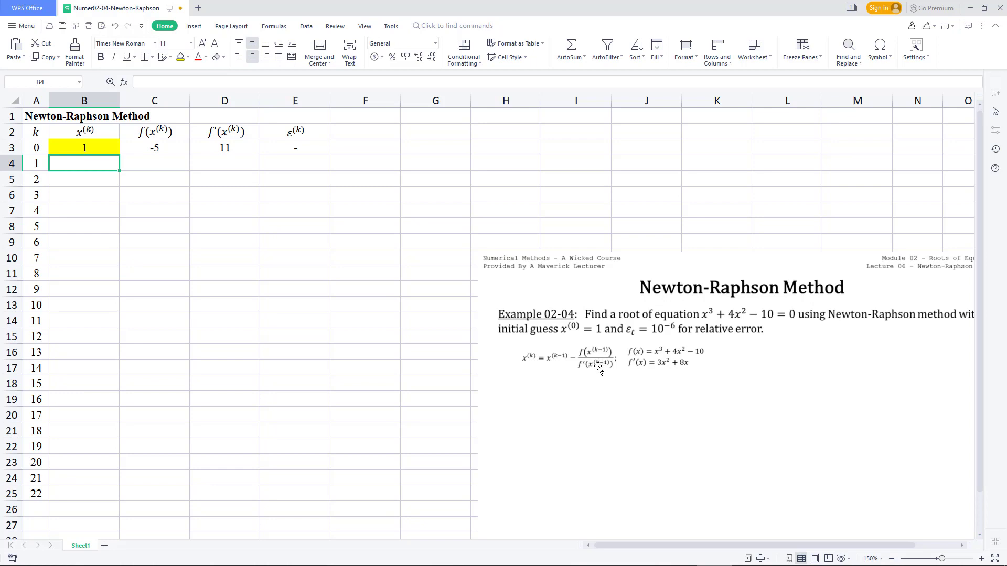
Enter =B3-C3/D3 in B4 (1.454545455) and copy the C3:D3 formulas into row 4.
text(=)
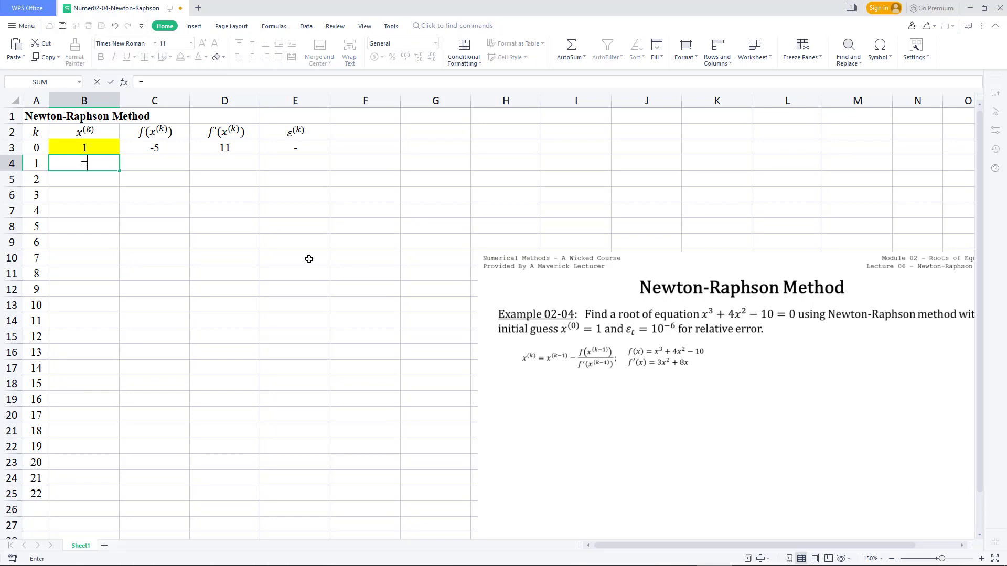
click(98, 148)
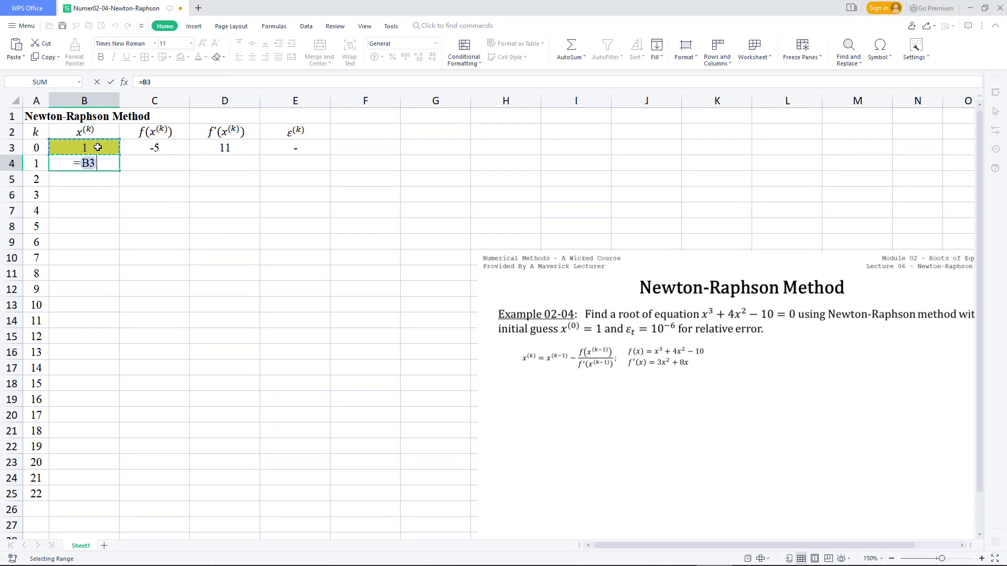
text(-)
click(169, 144)
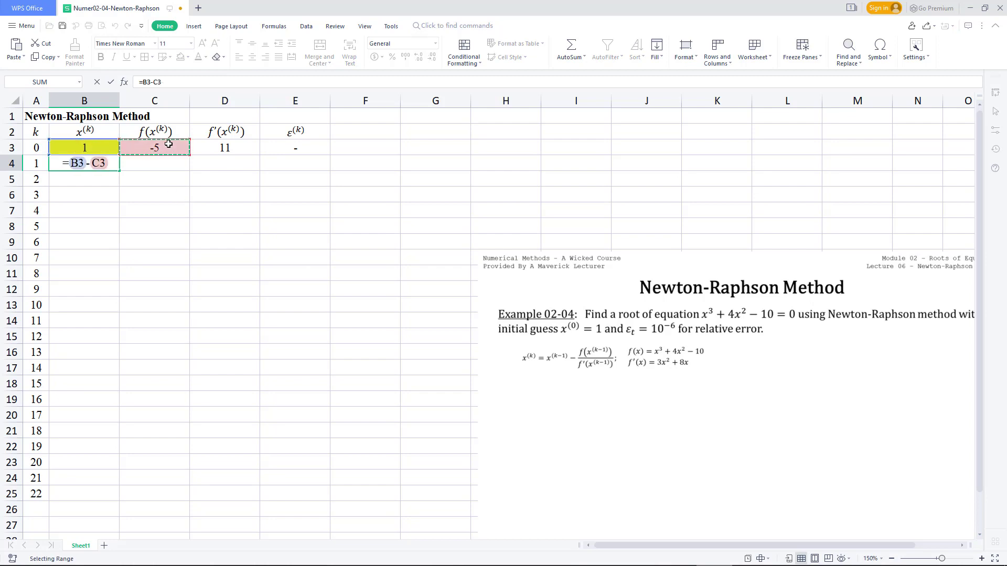
text(/)
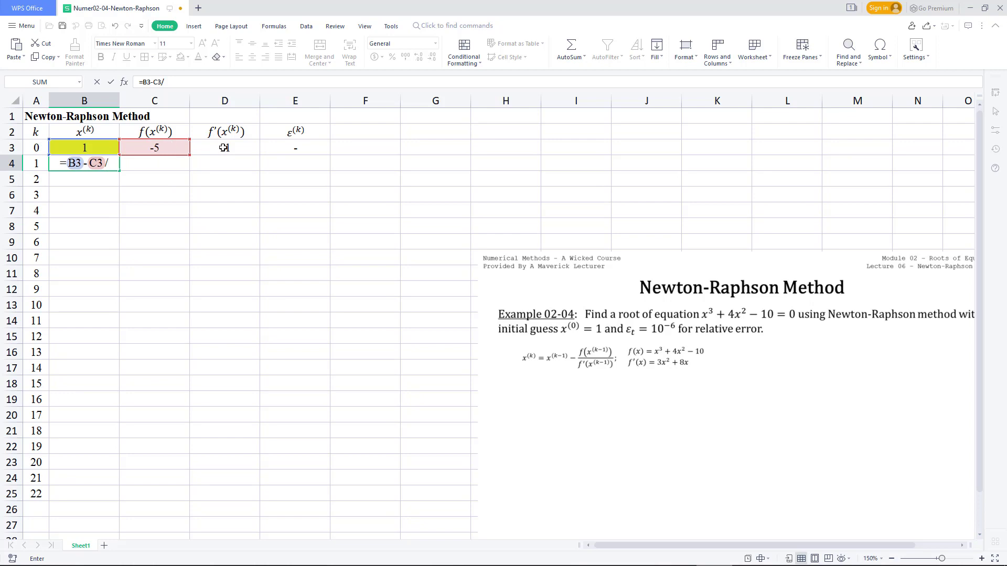
click(224, 148)
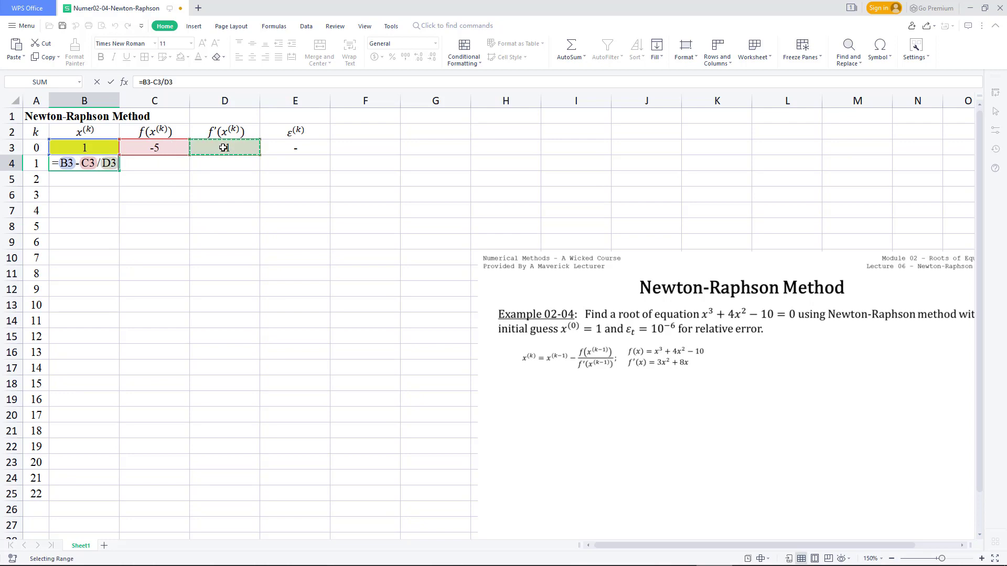
key(Return)
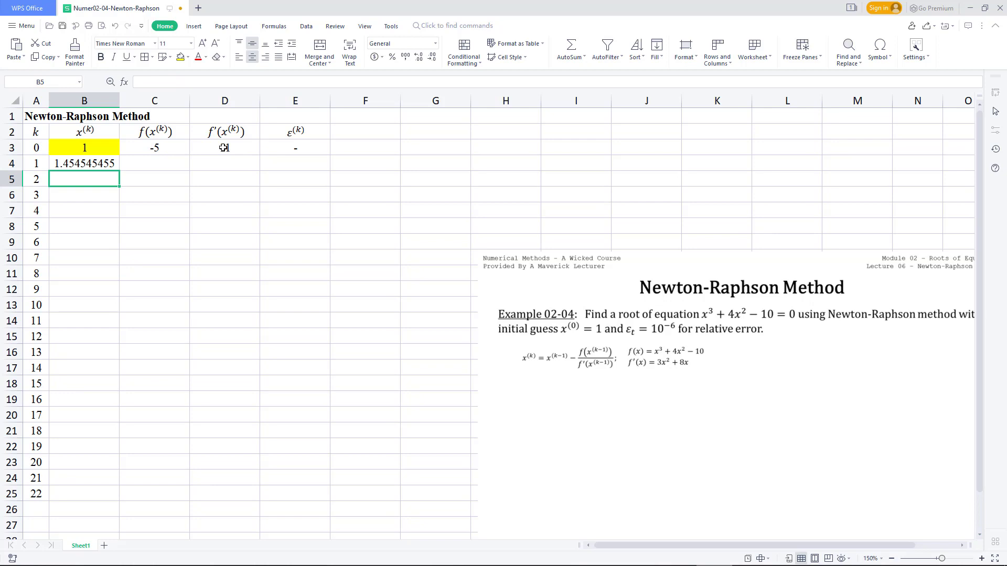
mouse_move(178, 148)
mouse_down()
mouse_move(227, 149)
mouse_move(259, 170)
mouse_up()
click(302, 162)
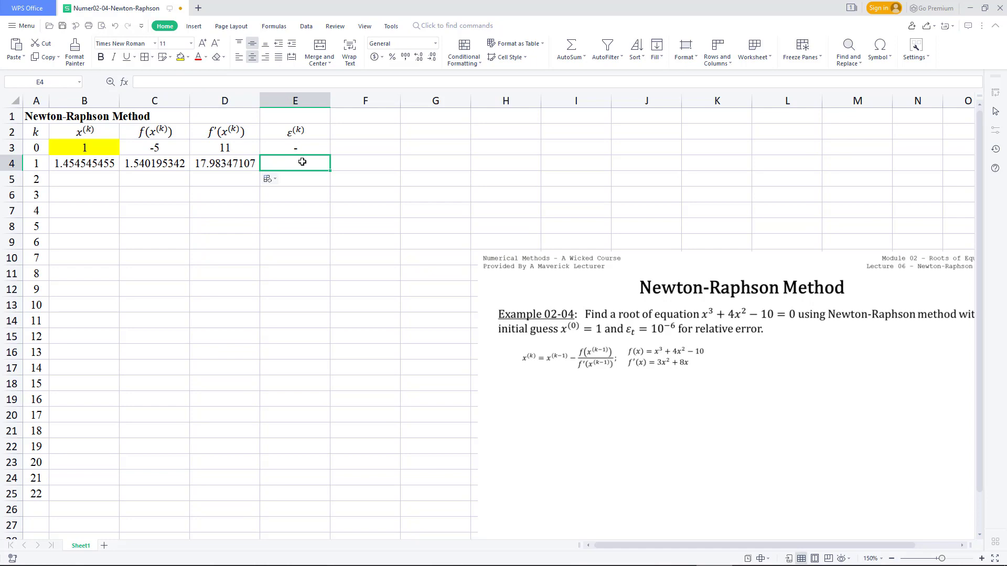
Enter =abs((B3-B4)/B4) in E4, giving a relative error of 0.3125.
text(=ab)
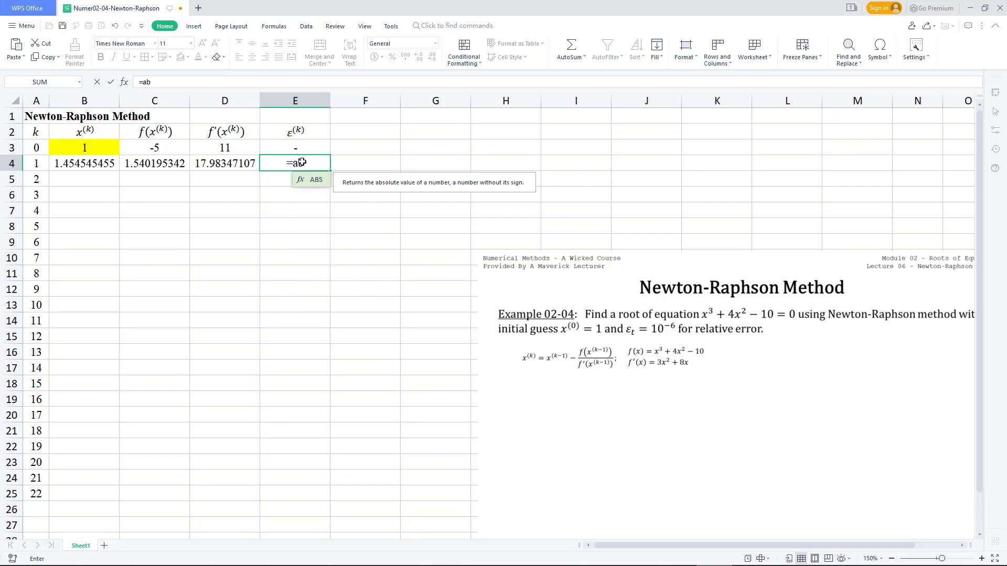
text(s(()
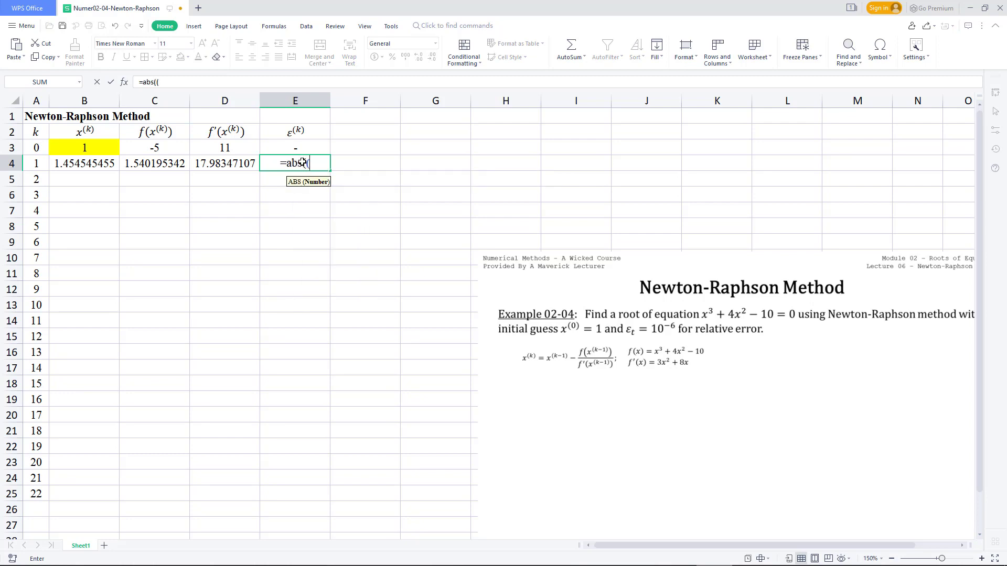
click(75, 147)
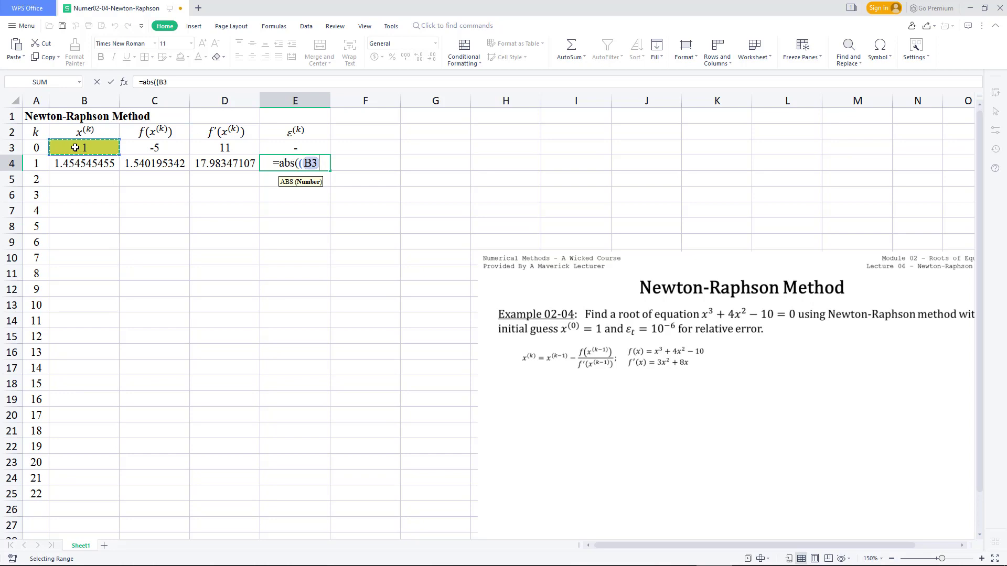
text(-)
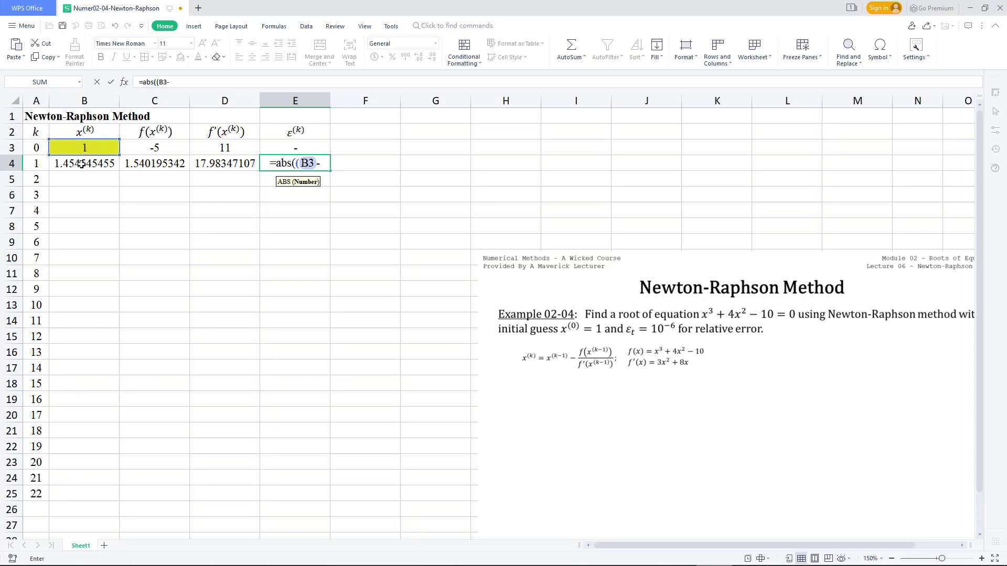
click(81, 164)
text())
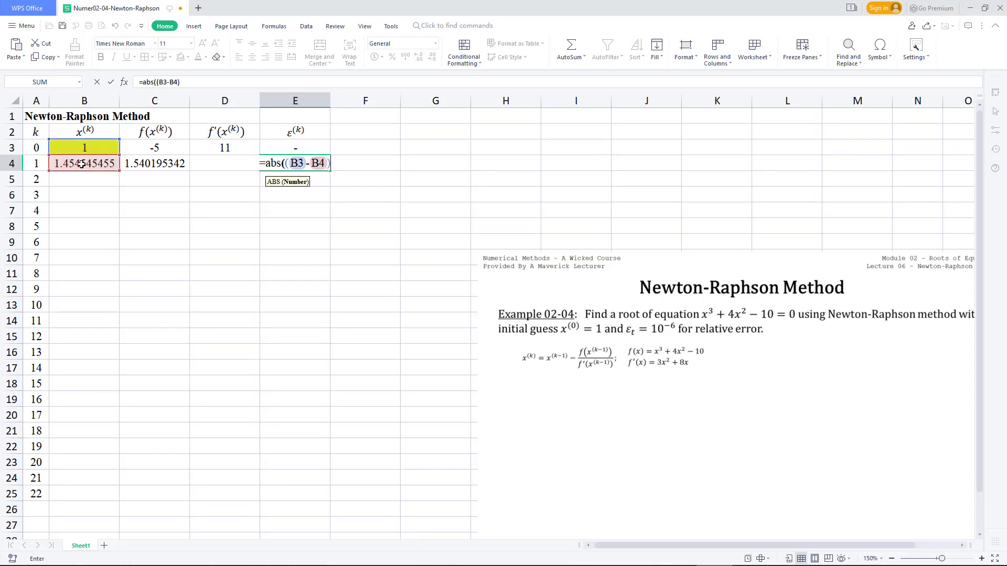
text(/)
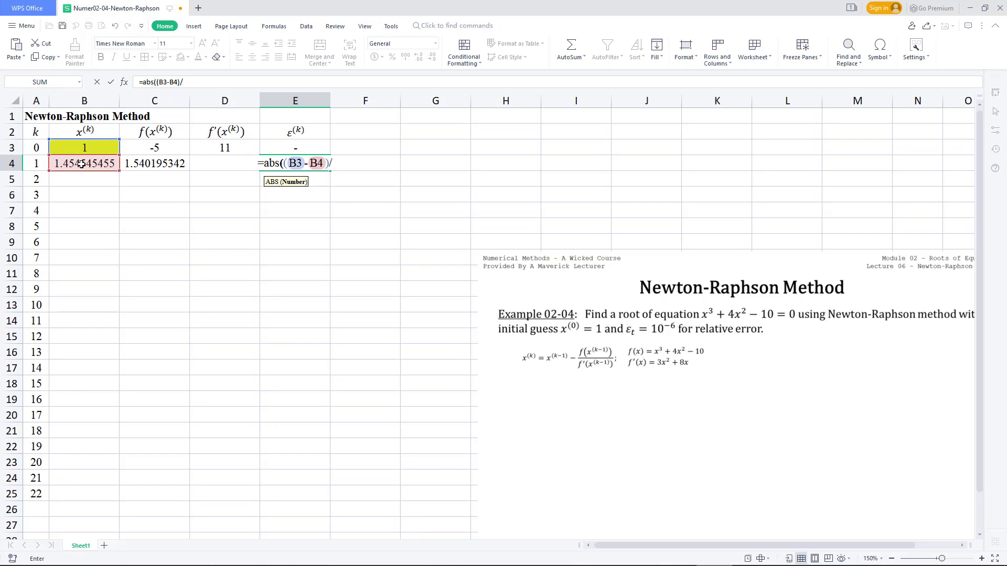
click(82, 164)
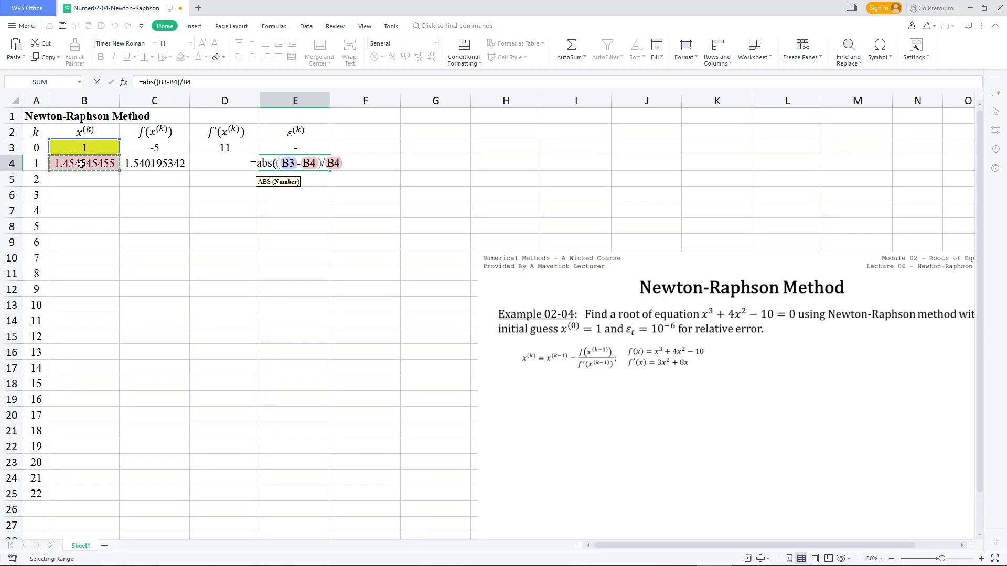
key(Return)
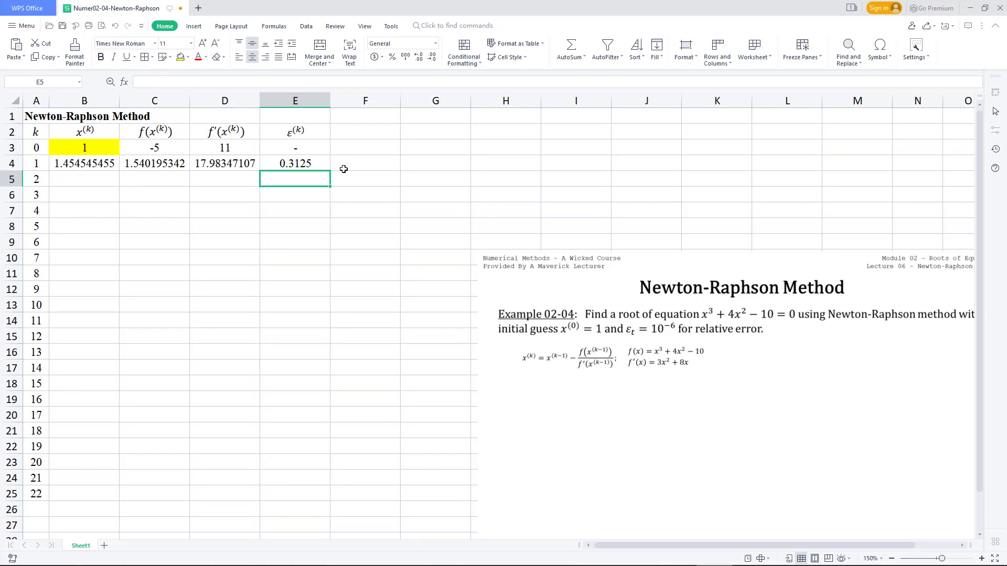
Enter =if(E4<0.000001,"STOP","") in F4 as the stop flag.
click(358, 162)
text(=)
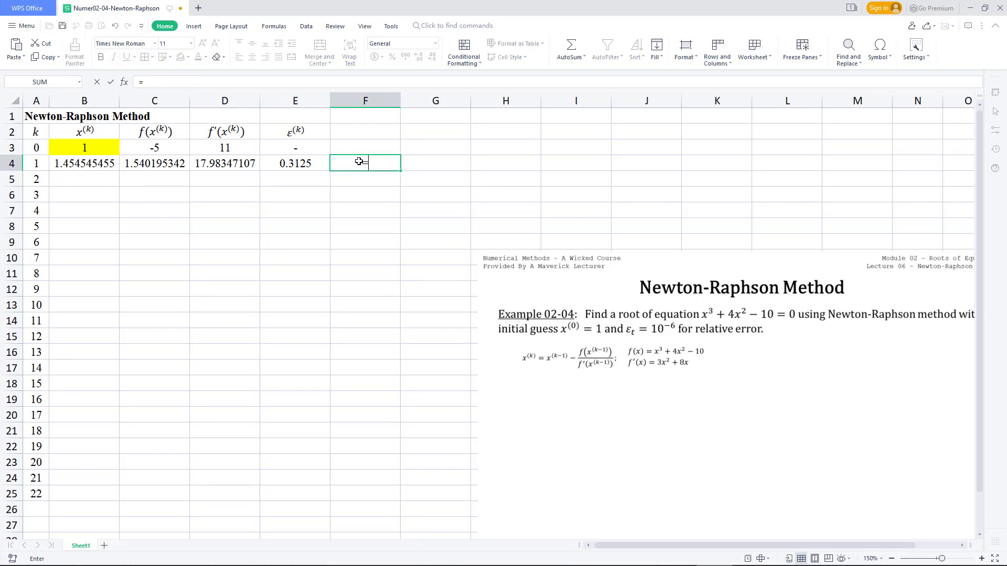
text(if)
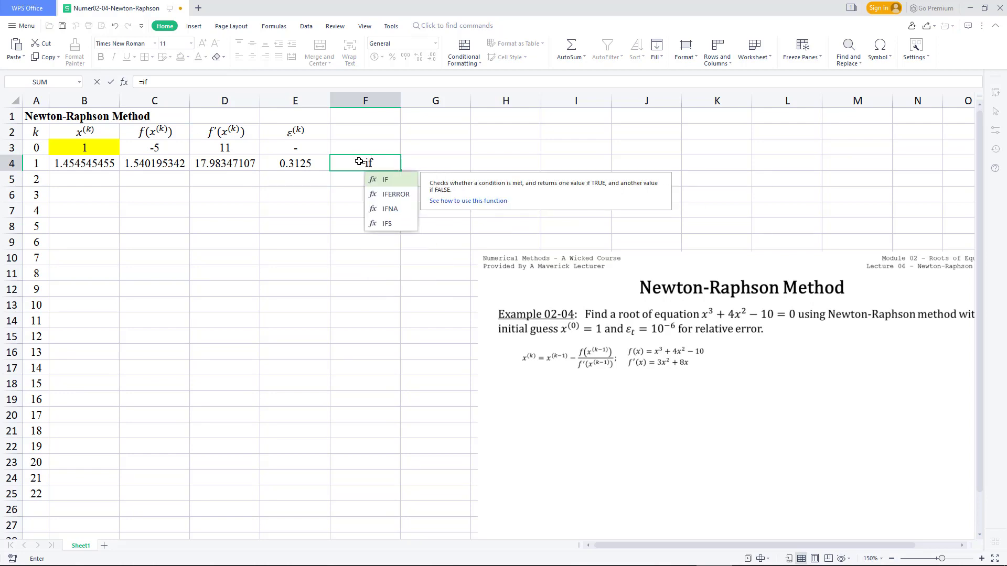
text(()
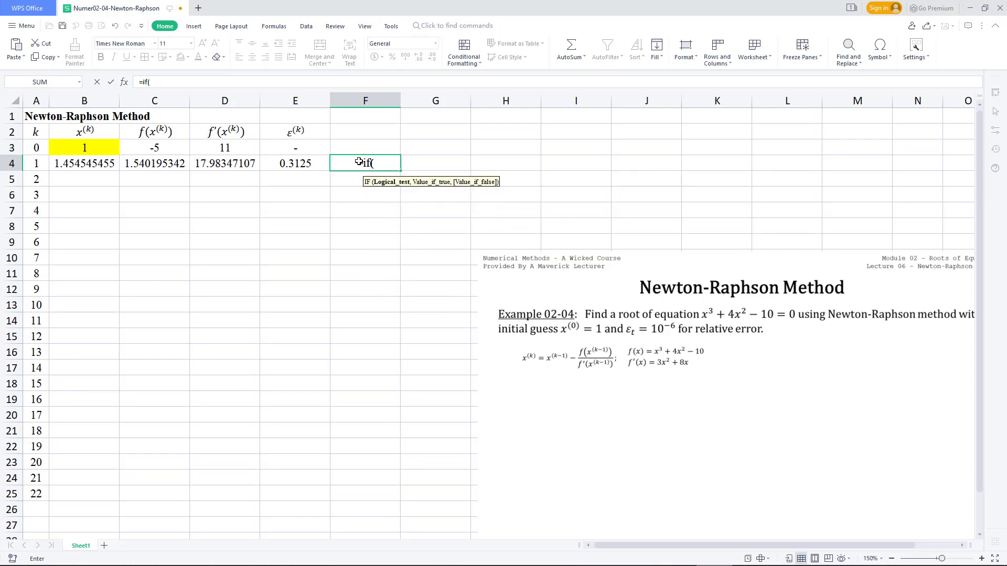
click(297, 165)
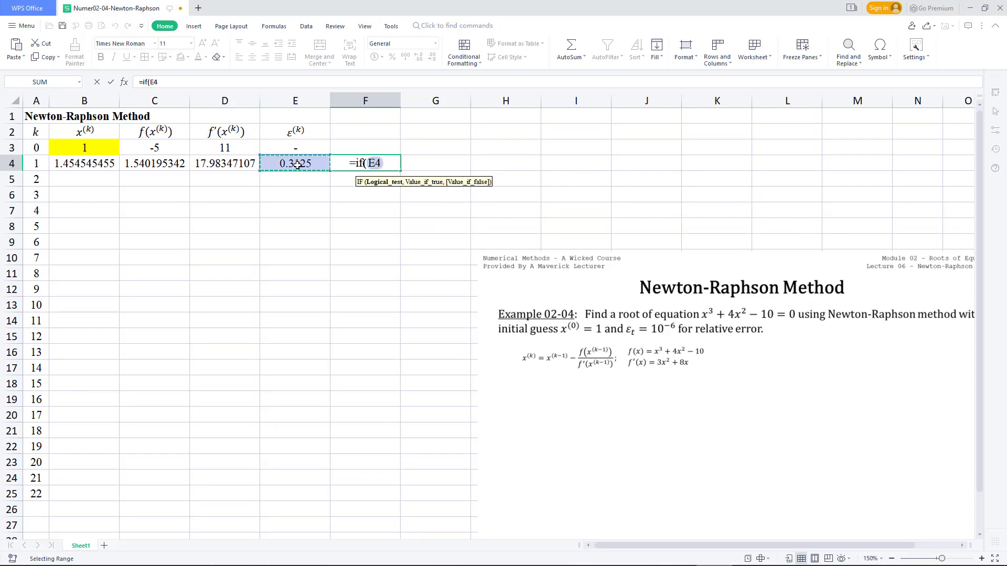
text(<)
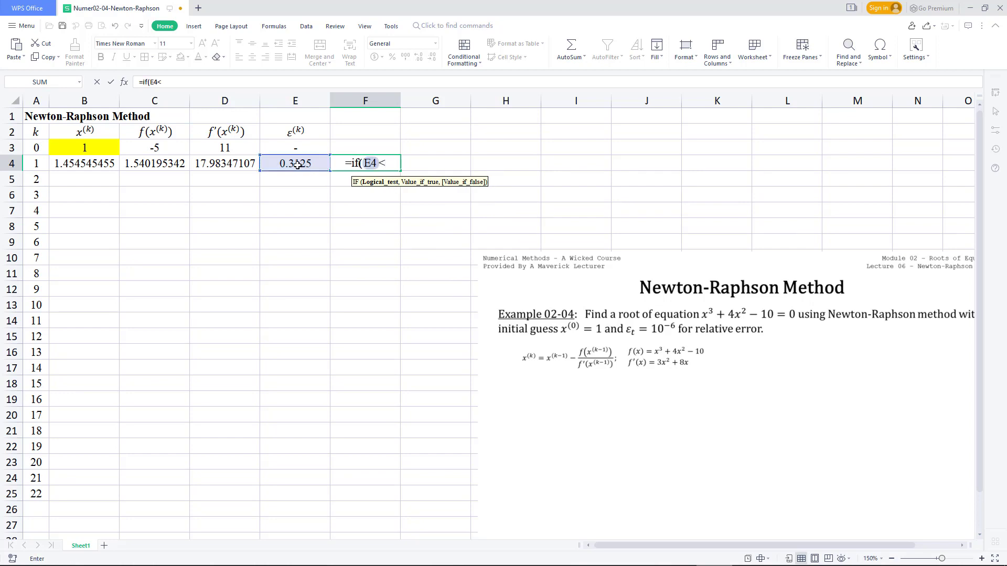
text(0.000)
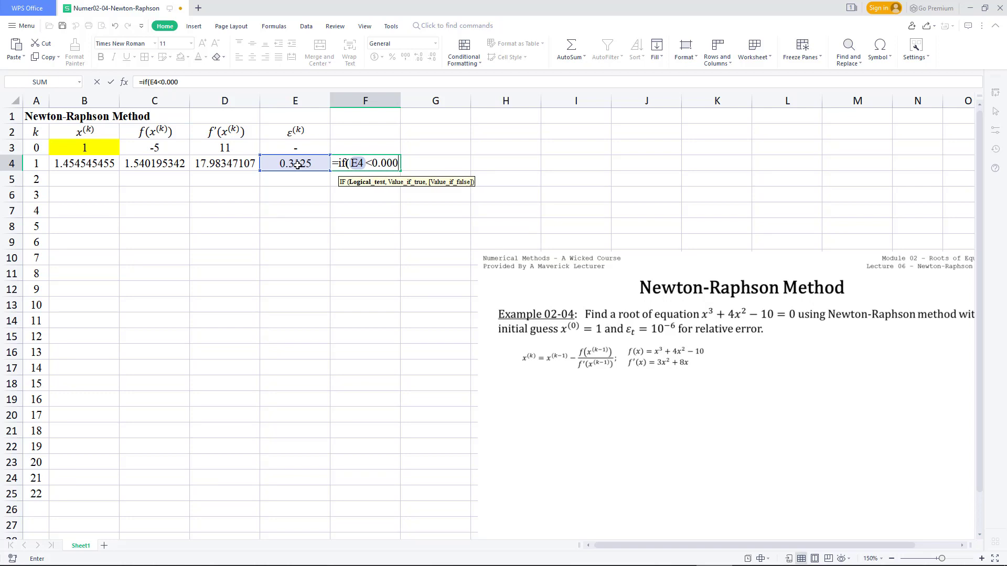
text(001)
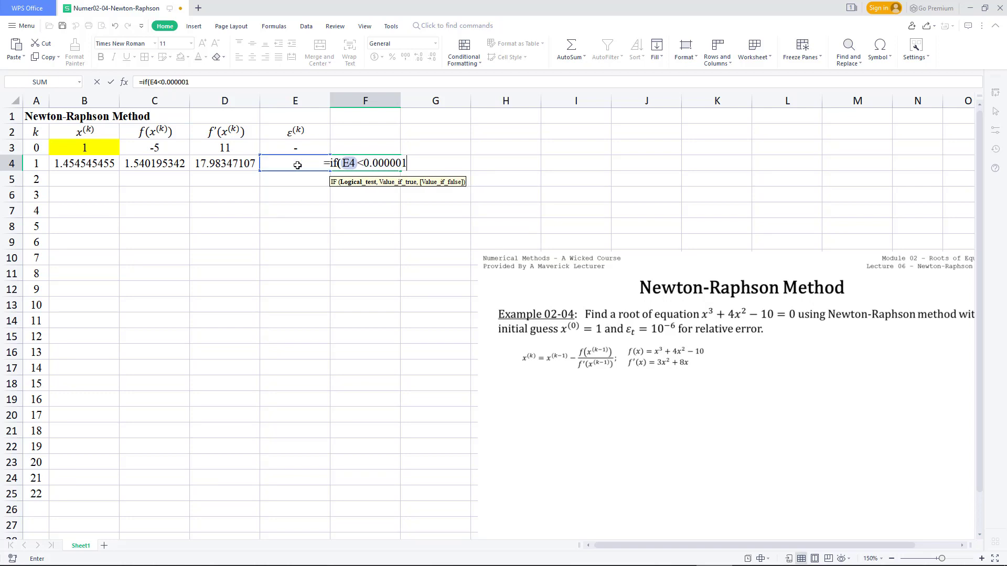
text(,"ST)
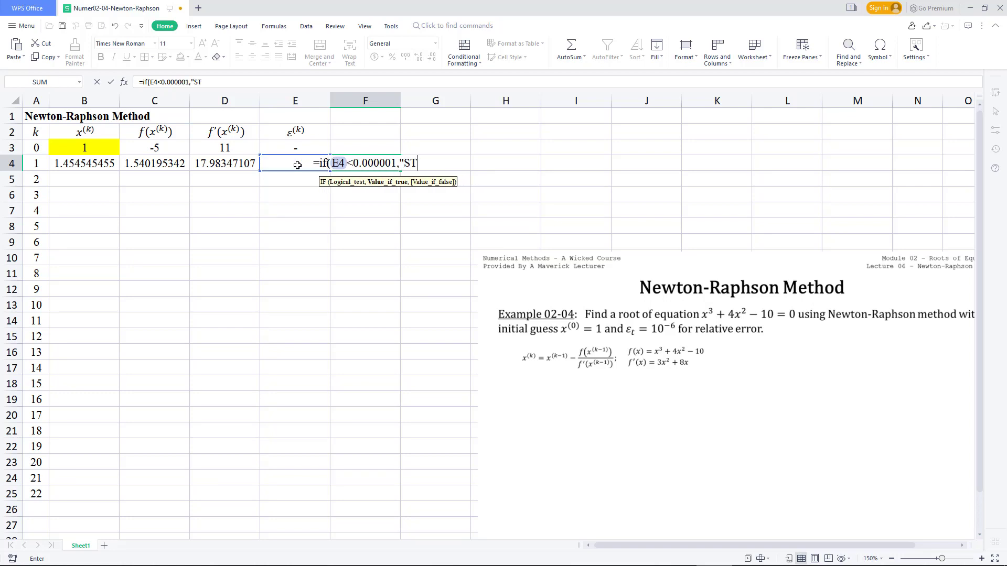
text(OP")
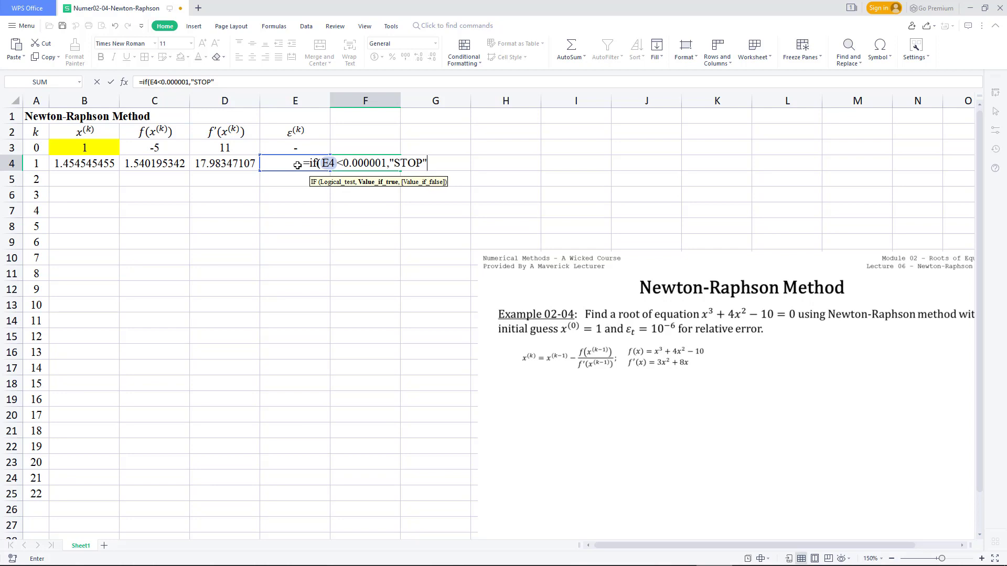
text(,)
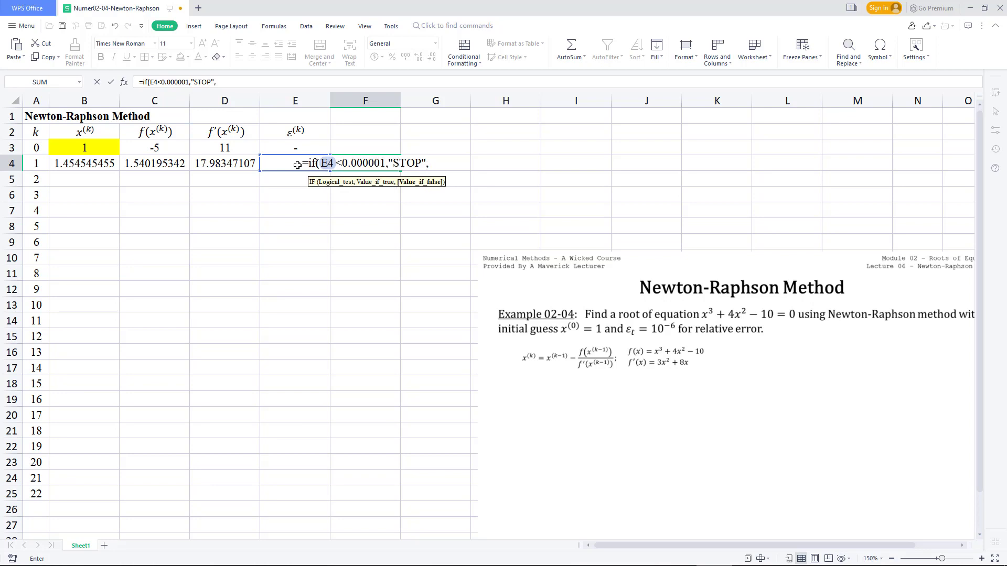
text("")
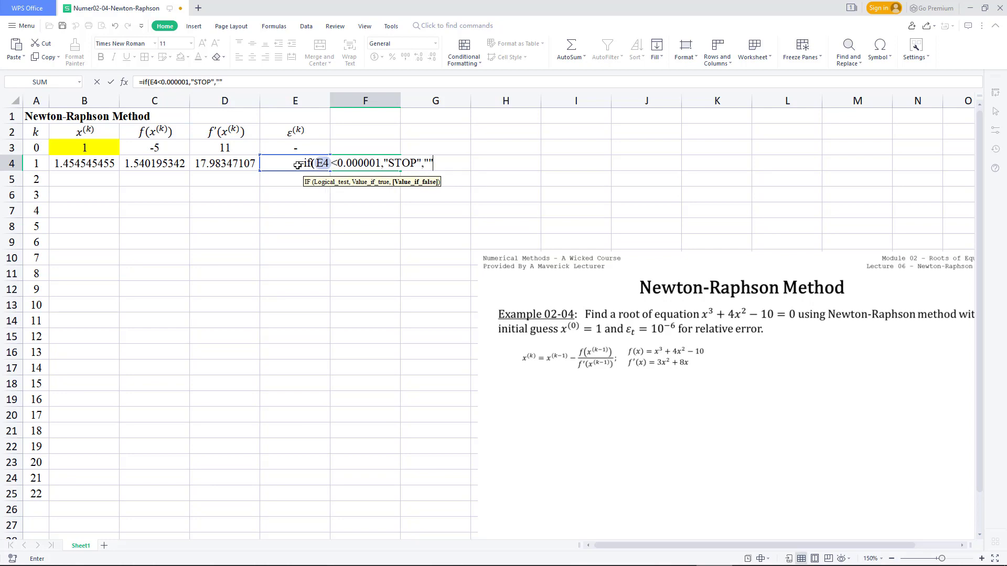
text())
key(Return)
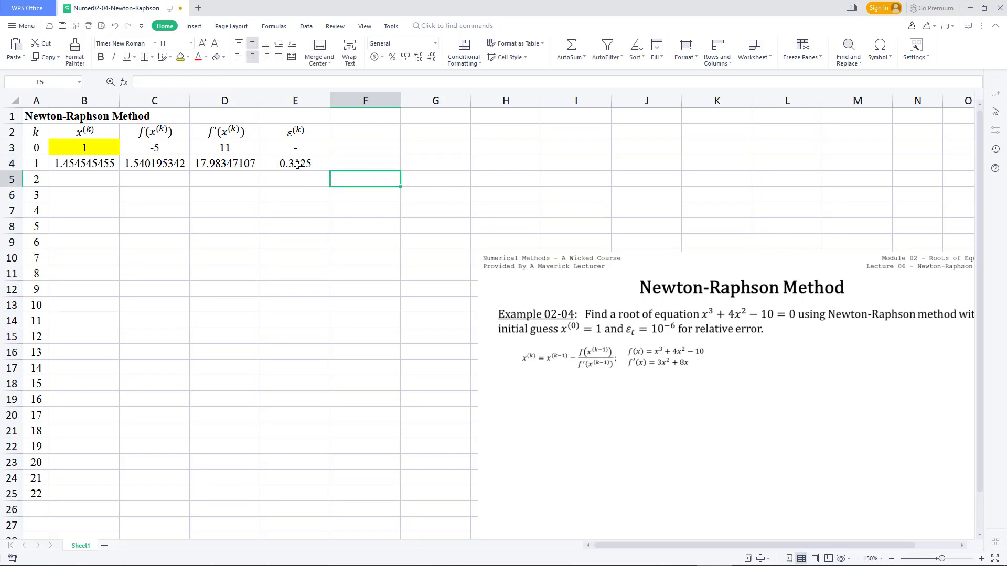
Fill the B4:F4 formulas down to row 25, through iteration 22.
click(91, 164)
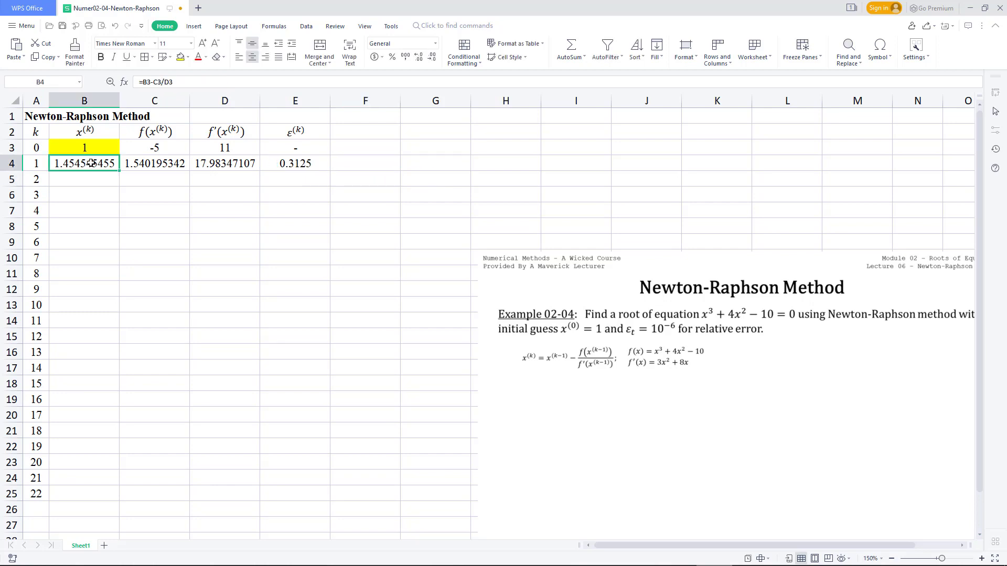
shift+click(343, 164)
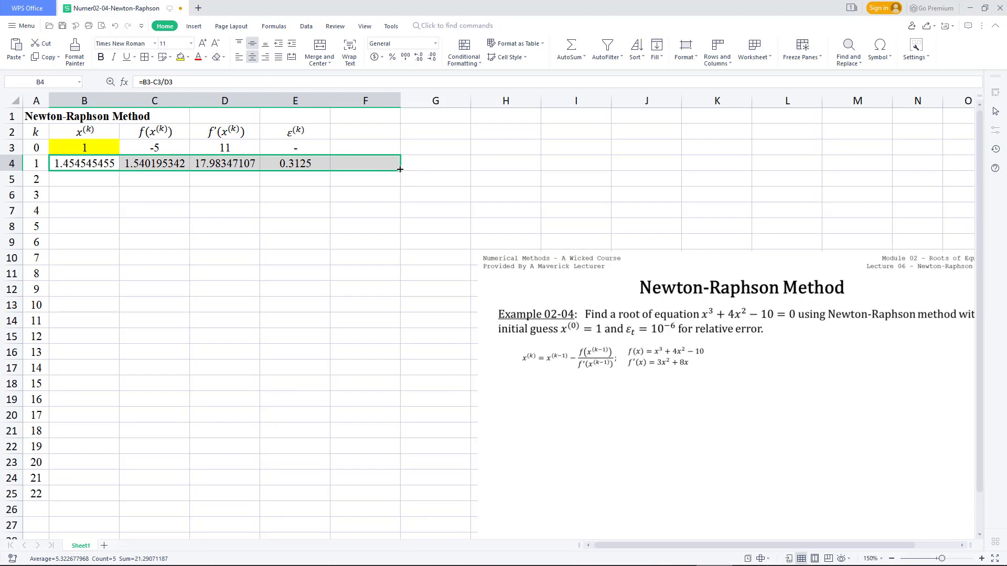
drag(400, 171, 394, 507)
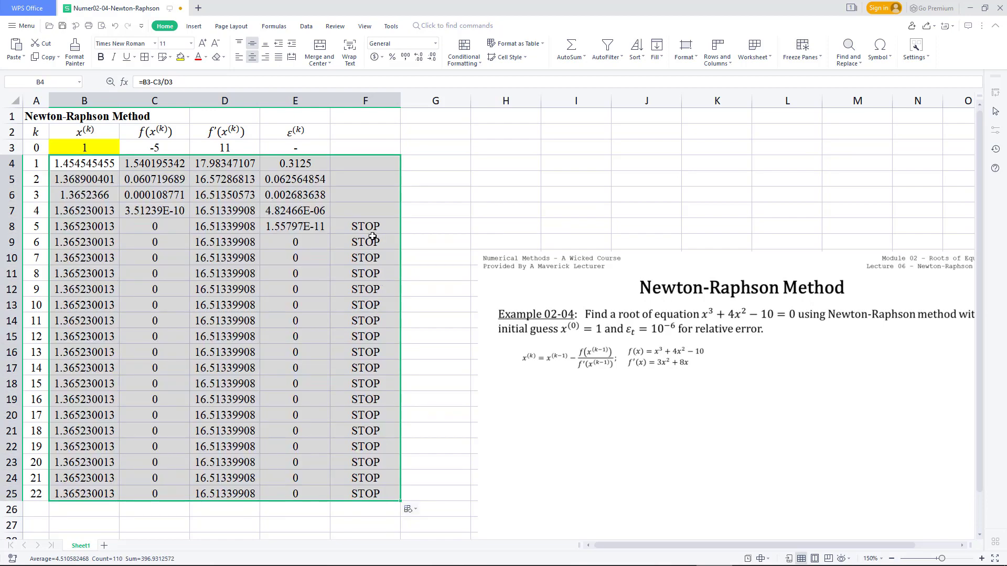
Give the root cell B8 (1.365230013) a yellow fill and a thick box border.
click(81, 229)
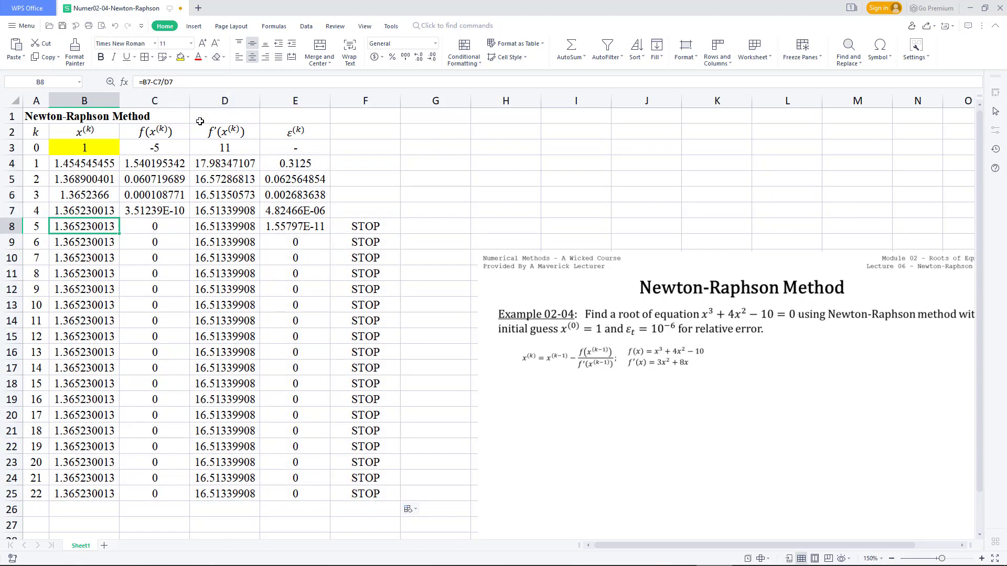
click(180, 56)
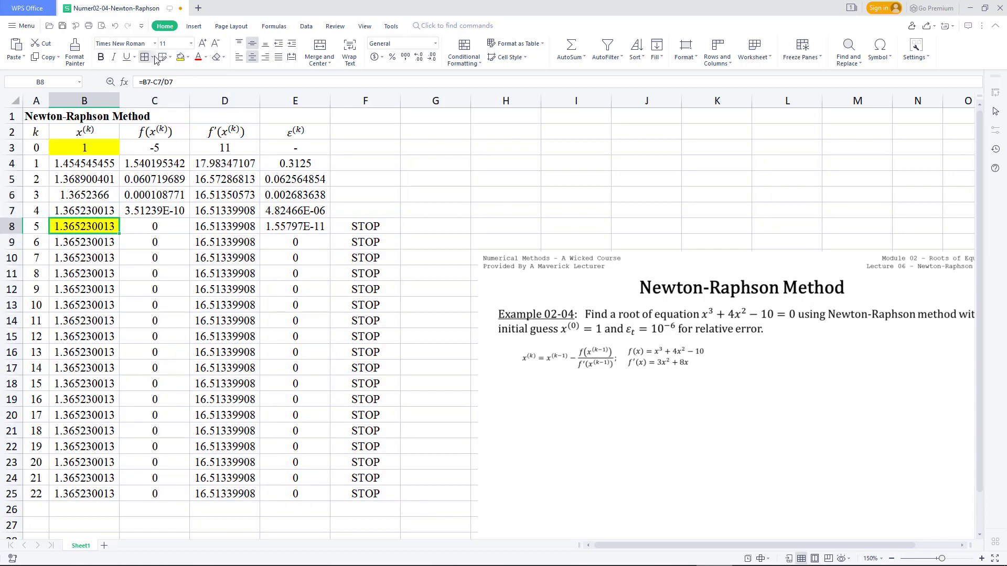
click(152, 57)
click(177, 116)
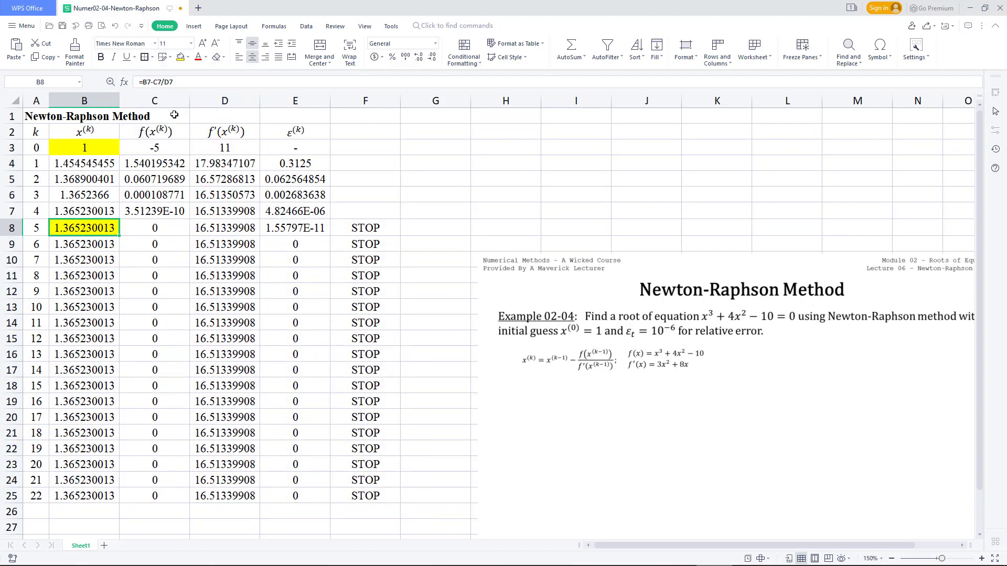
click(414, 229)
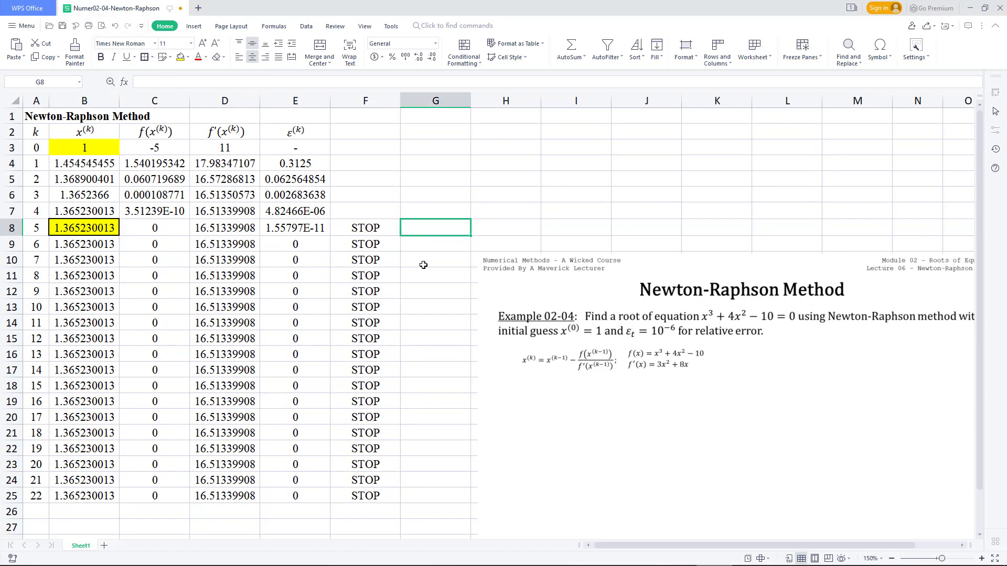